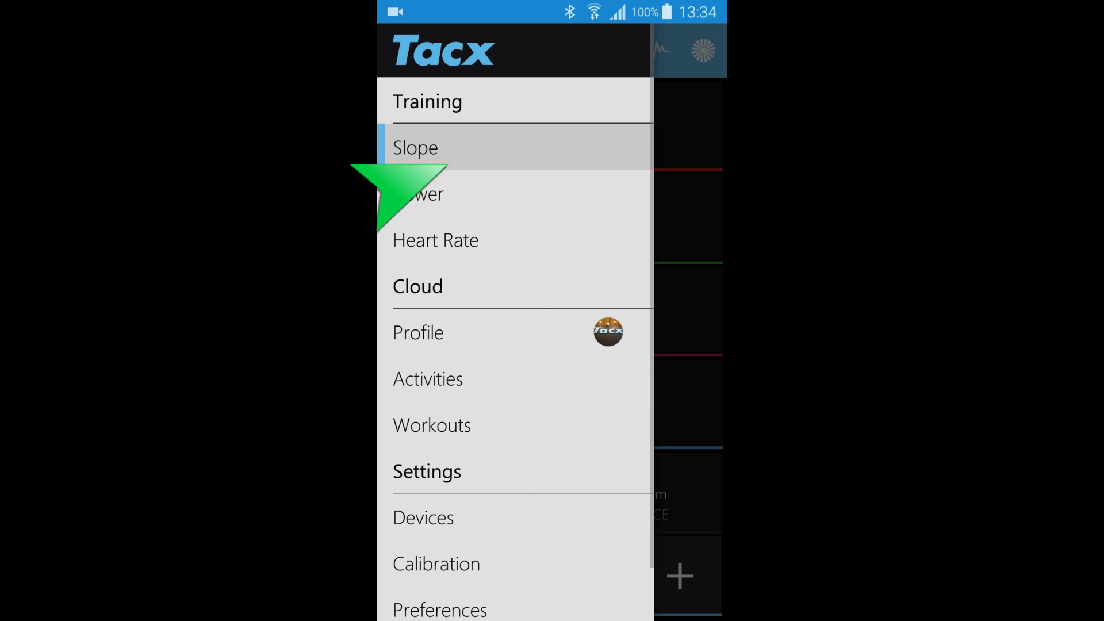
# - Open the Devices settings page listing the Tacx Neo 15112 and Tacx S&C 02502 sensors
pyautogui.click(397, 518)
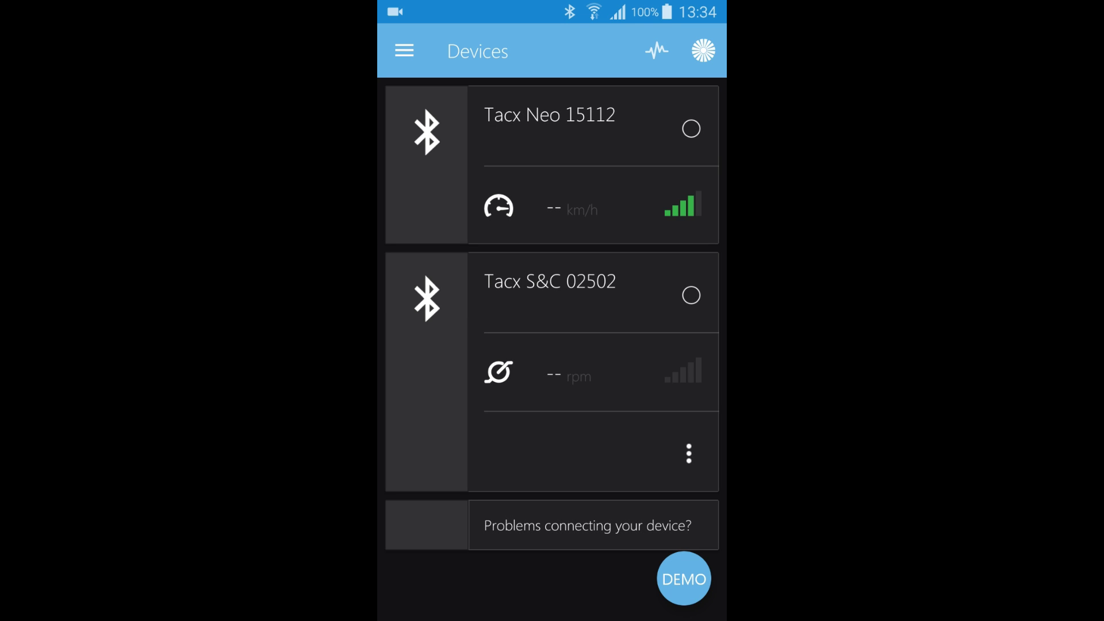
# - Refresh the nearby device list and connect the Tacx Neo 15112 trainer
pyautogui.moveTo(552, 173); pyautogui.dragTo(552, 299)
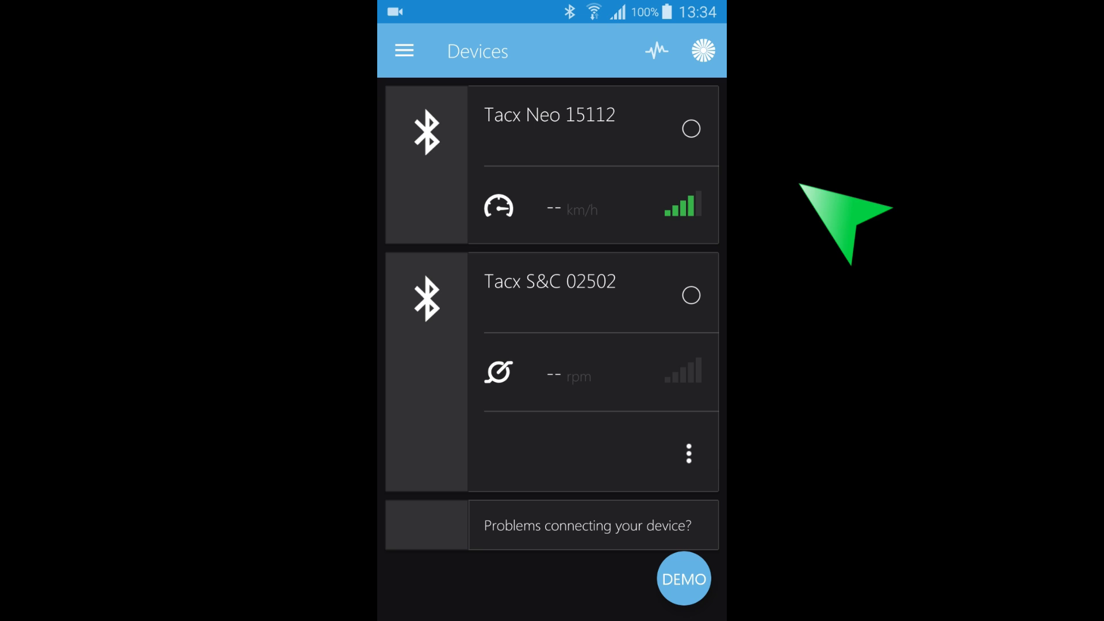
pyautogui.click(691, 128)
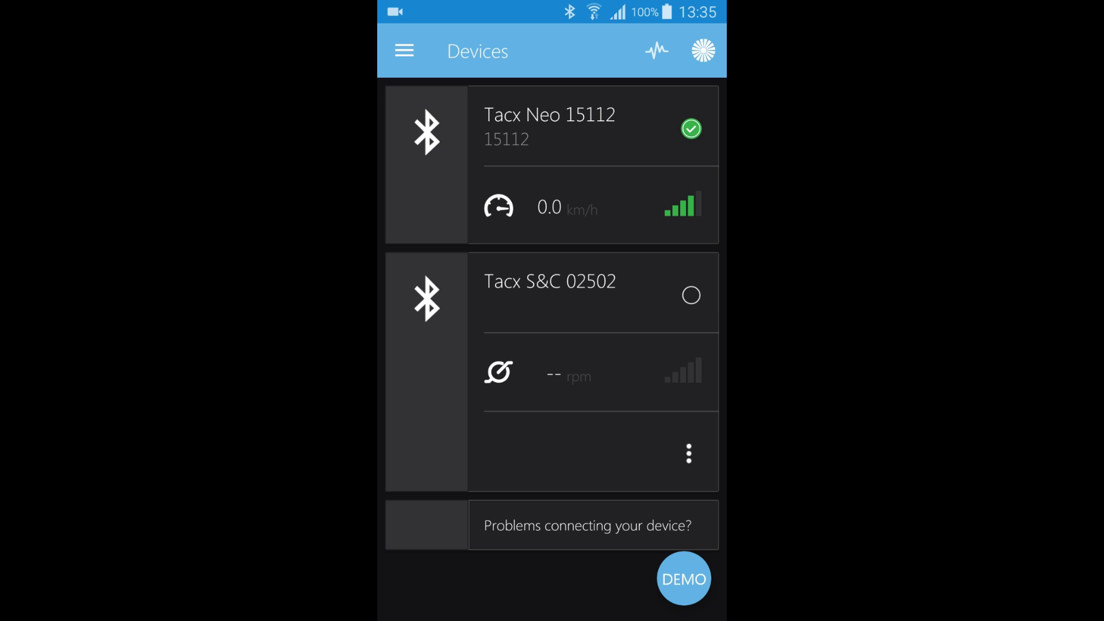
# - Switch to Slope training mode and start the ride
pyautogui.click(404, 50)
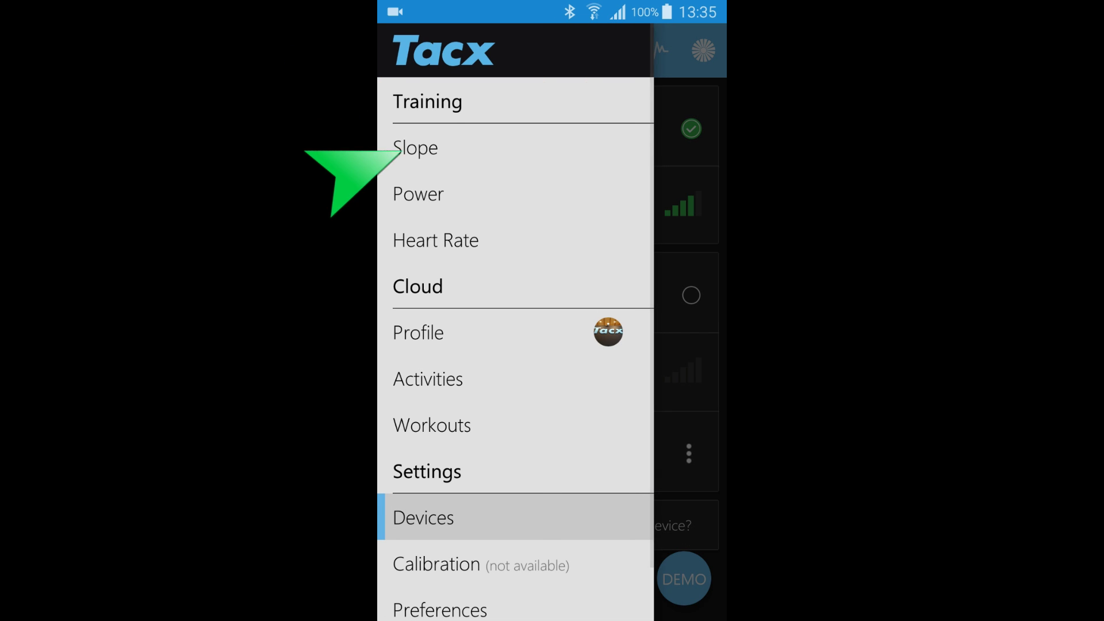
pyautogui.click(429, 149)
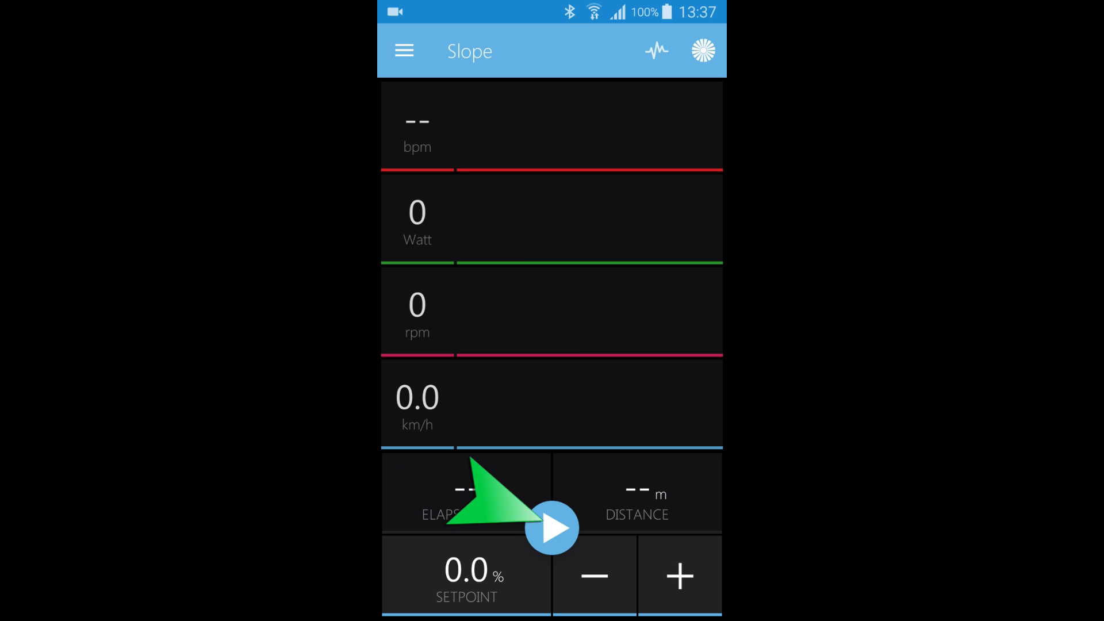
pyautogui.click(552, 527)
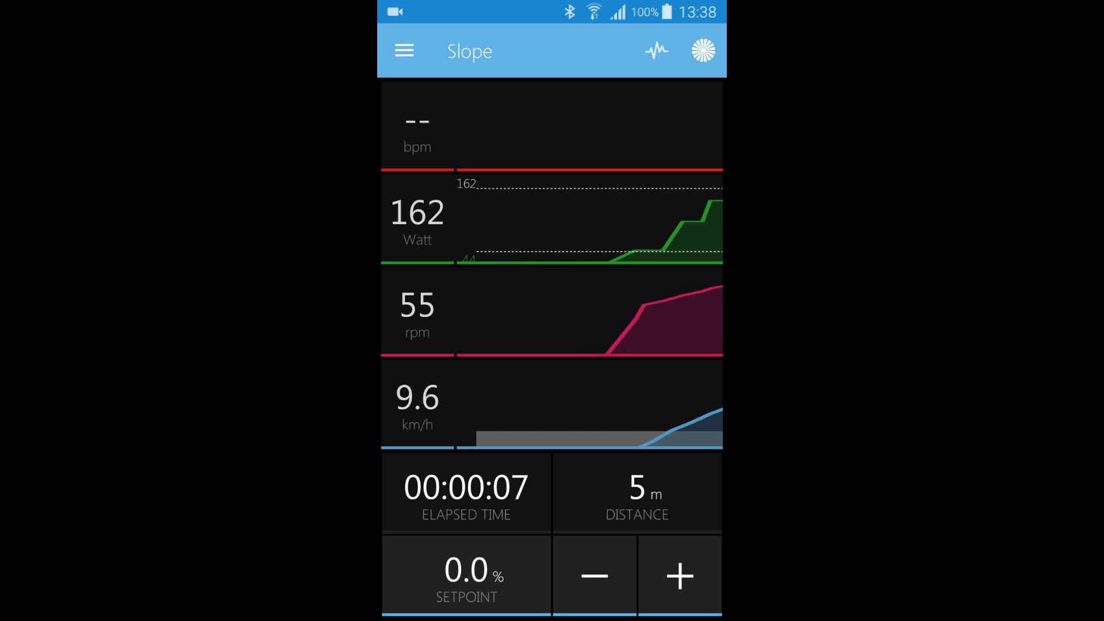
# - Step the running ride's SETPOINT up from 0.0% to 2.0% slope
pyautogui.click(681, 575)
pyautogui.click(592, 561)
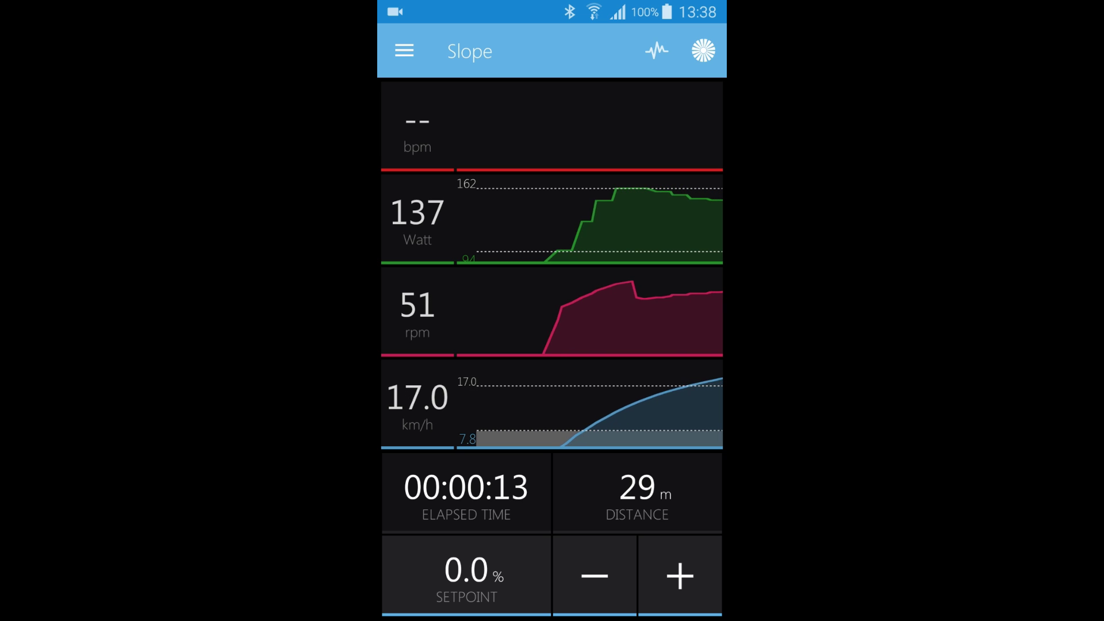
pyautogui.click(678, 568)
pyautogui.click(678, 568)
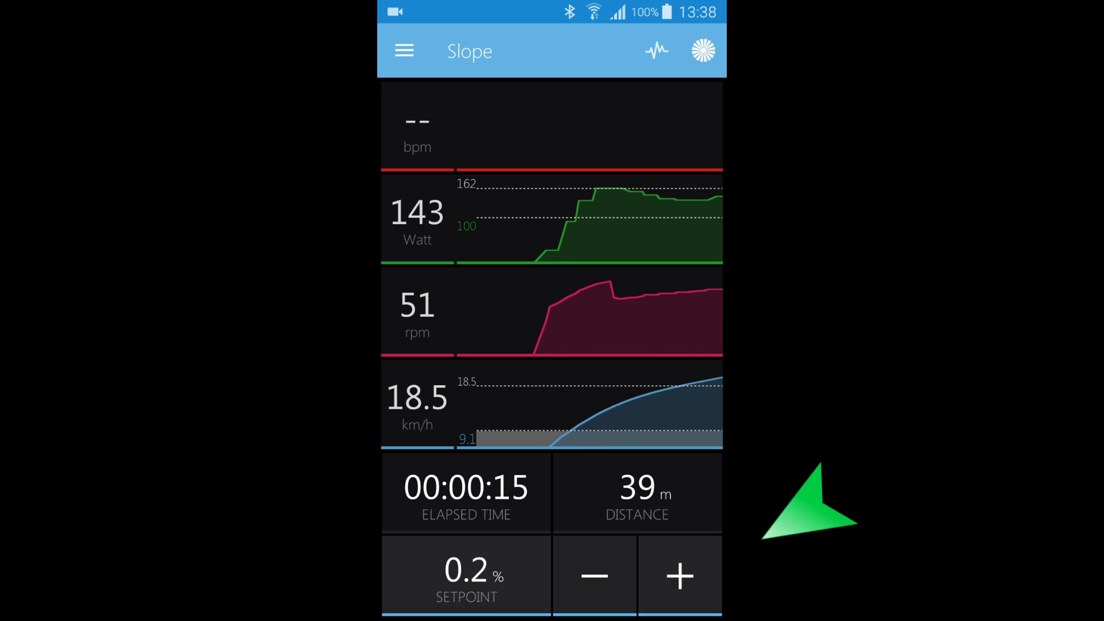
pyautogui.click(678, 568)
pyautogui.click(678, 568)
pyautogui.click(679, 568)
pyautogui.click(678, 568)
pyautogui.click(678, 568)
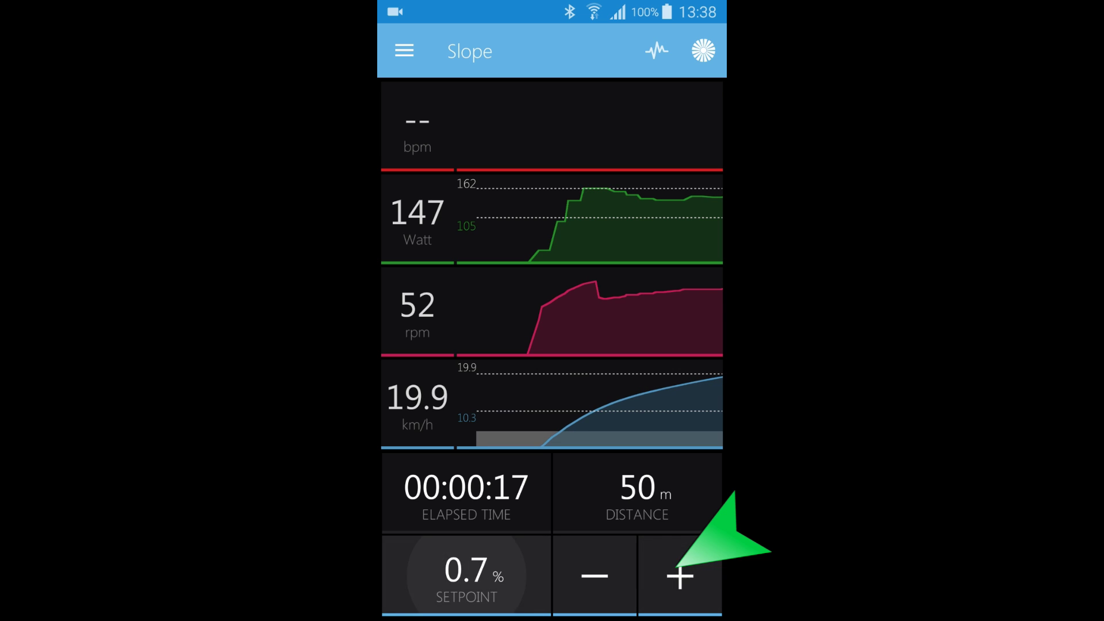
pyautogui.click(679, 568)
pyautogui.click(678, 567)
pyautogui.click(678, 568)
pyautogui.click(679, 568)
pyautogui.click(678, 568)
pyautogui.click(679, 568)
pyautogui.click(679, 568)
pyautogui.click(680, 575)
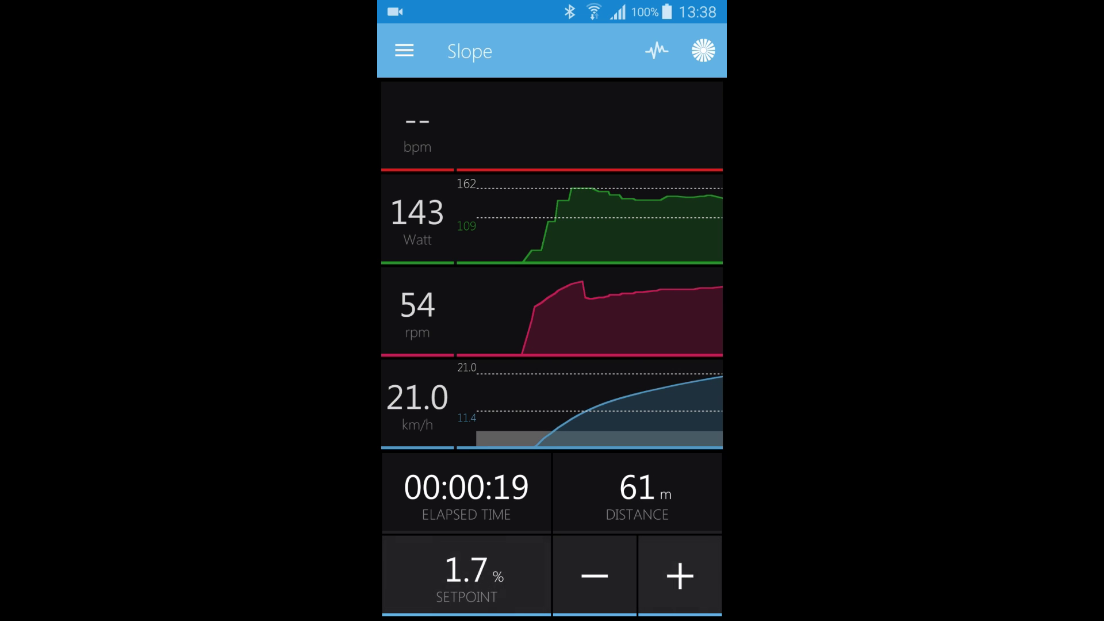
pyautogui.click(680, 575)
pyautogui.click(679, 575)
pyautogui.click(679, 575)
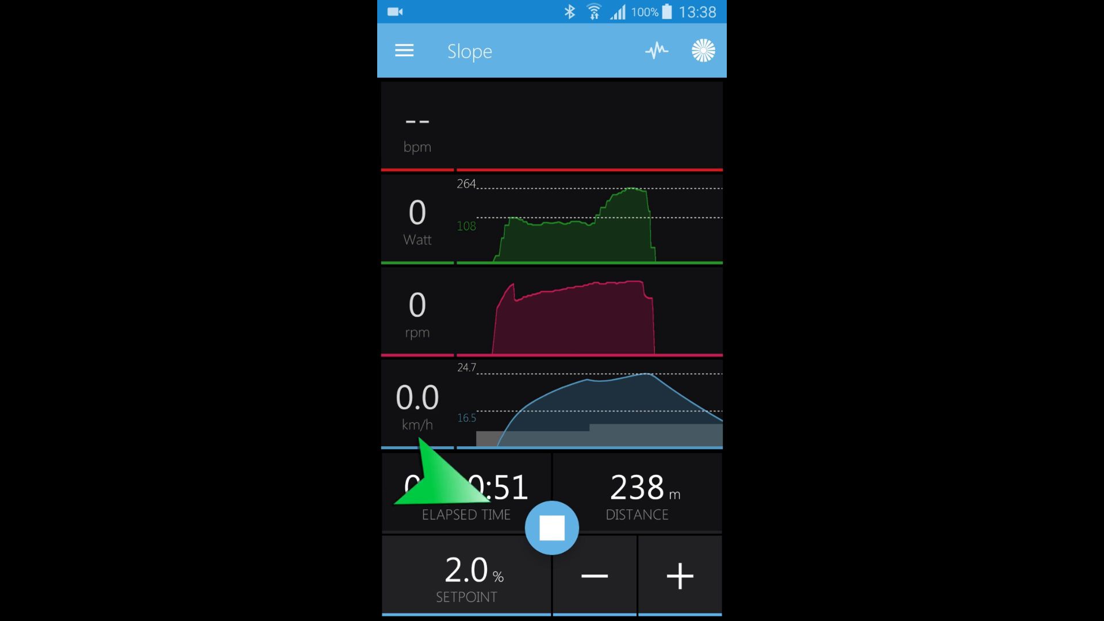
# - Stop the ride and save it as an activity named 'demo'
pyautogui.click(552, 527)
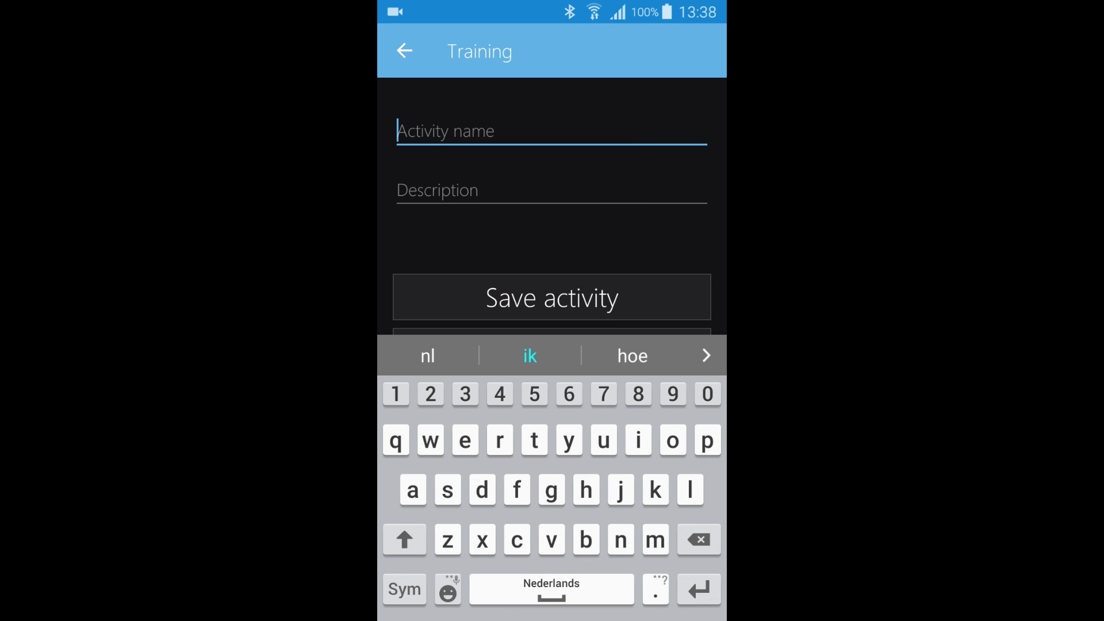
pyautogui.write('d')
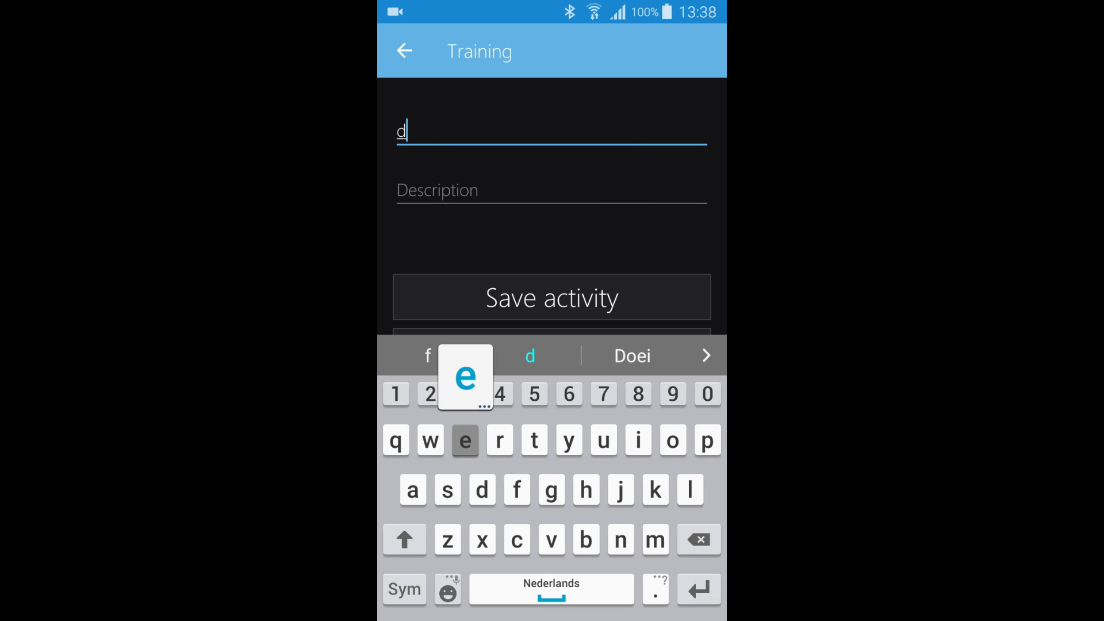
pyautogui.write('emo')
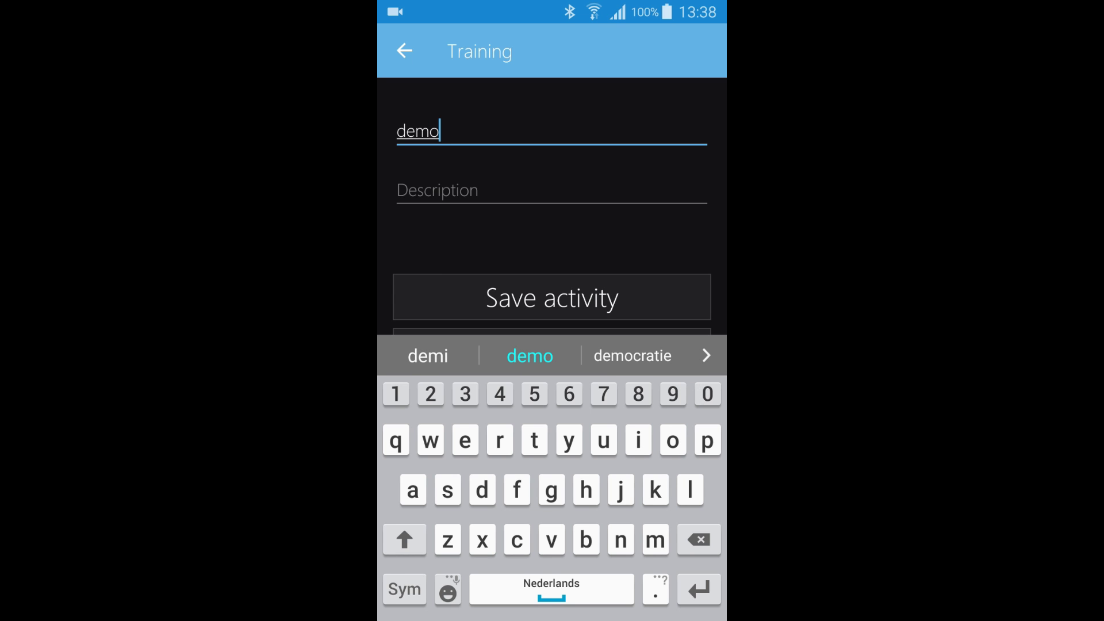
pyautogui.click(535, 298)
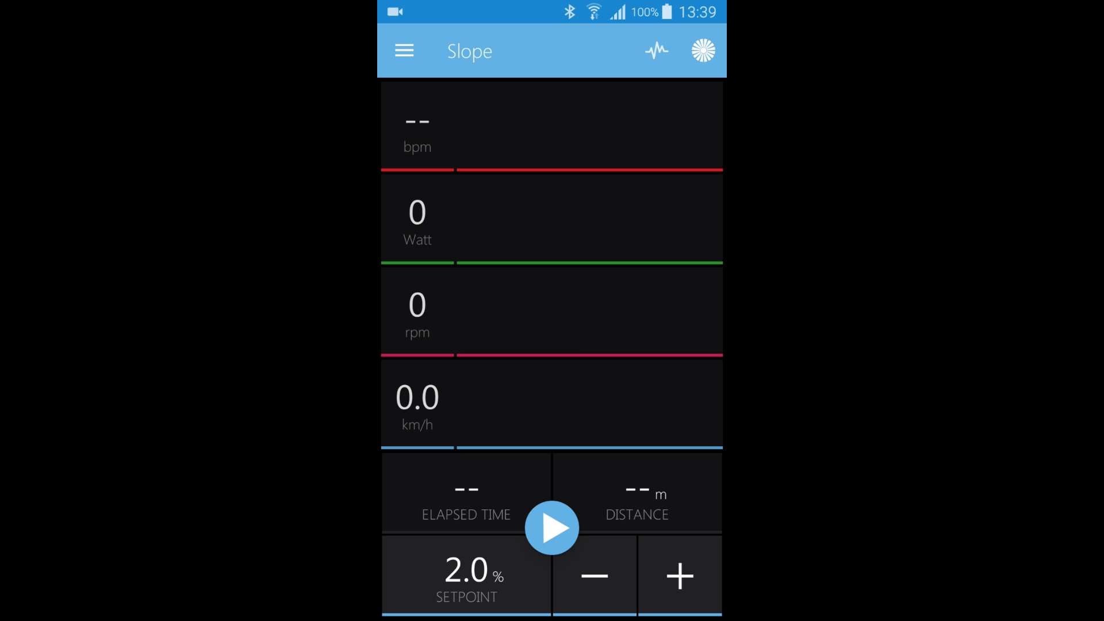
# - Go to Cloud Workouts, bringing up the Tacx Cloud login page at cloud.tacx.com
pyautogui.click(405, 52)
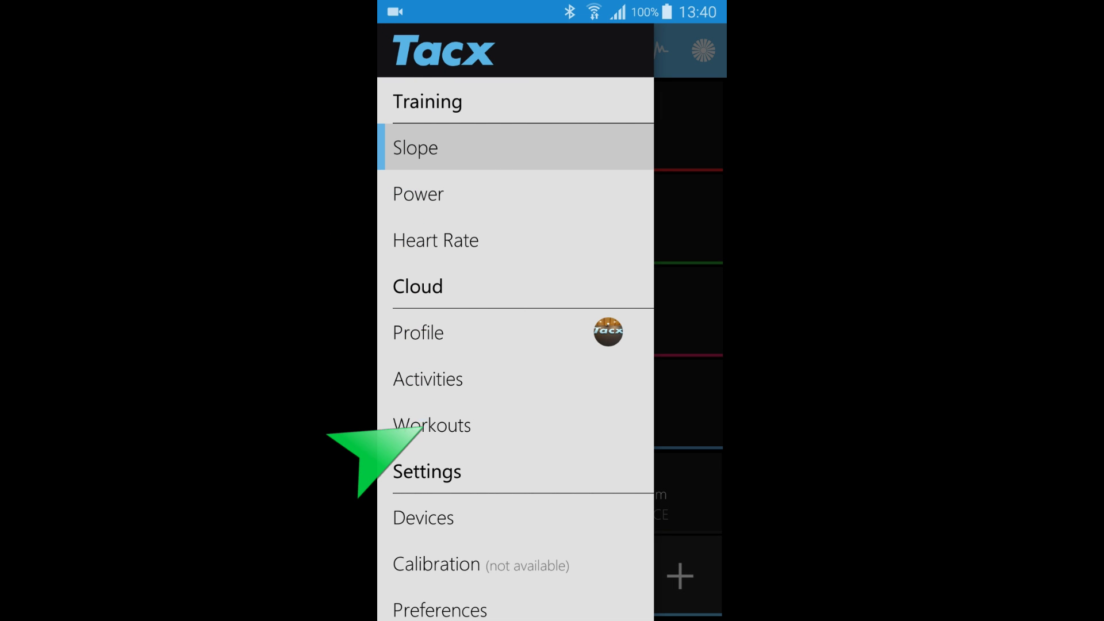
pyautogui.click(421, 427)
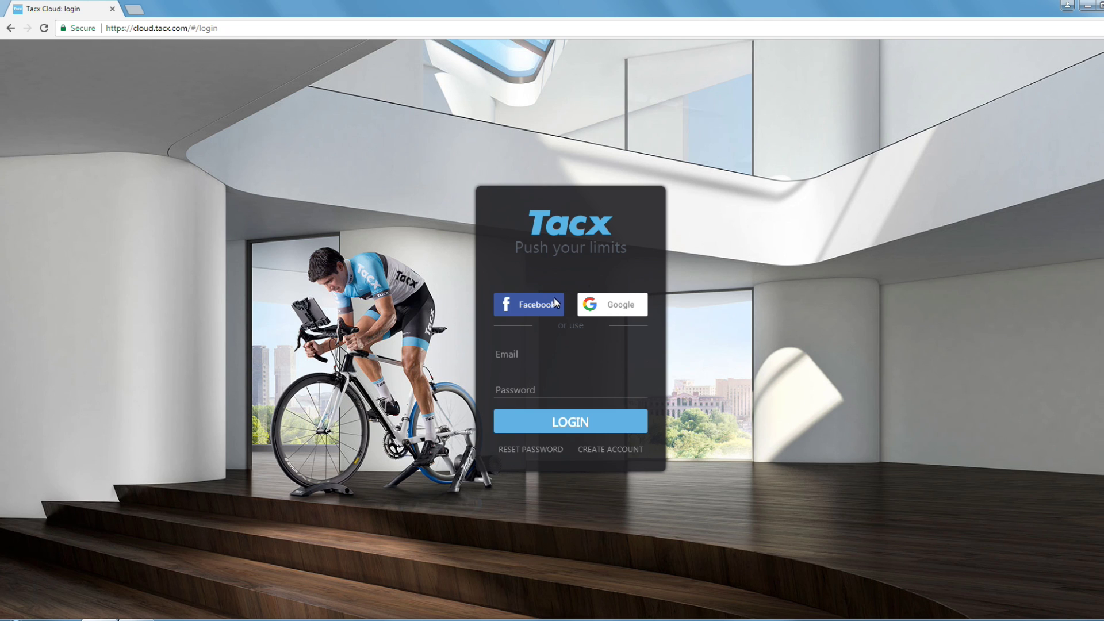
# - Log in to Tacx Cloud with Facebook, dismiss the password prompt, and start Create Workout
pyautogui.click(529, 305)
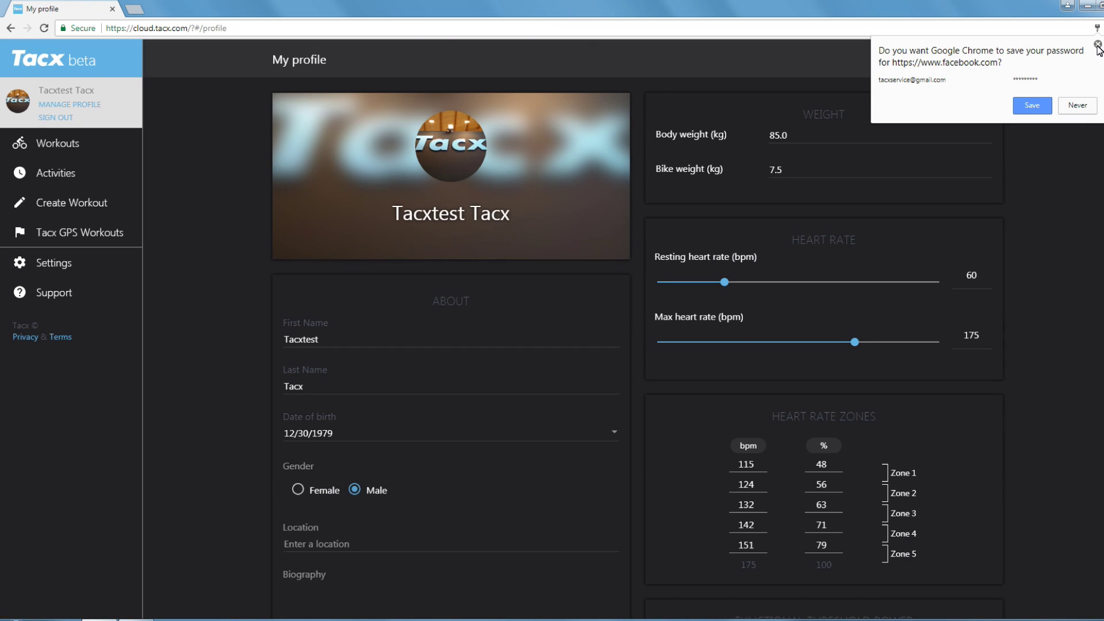
pyautogui.click(1097, 44)
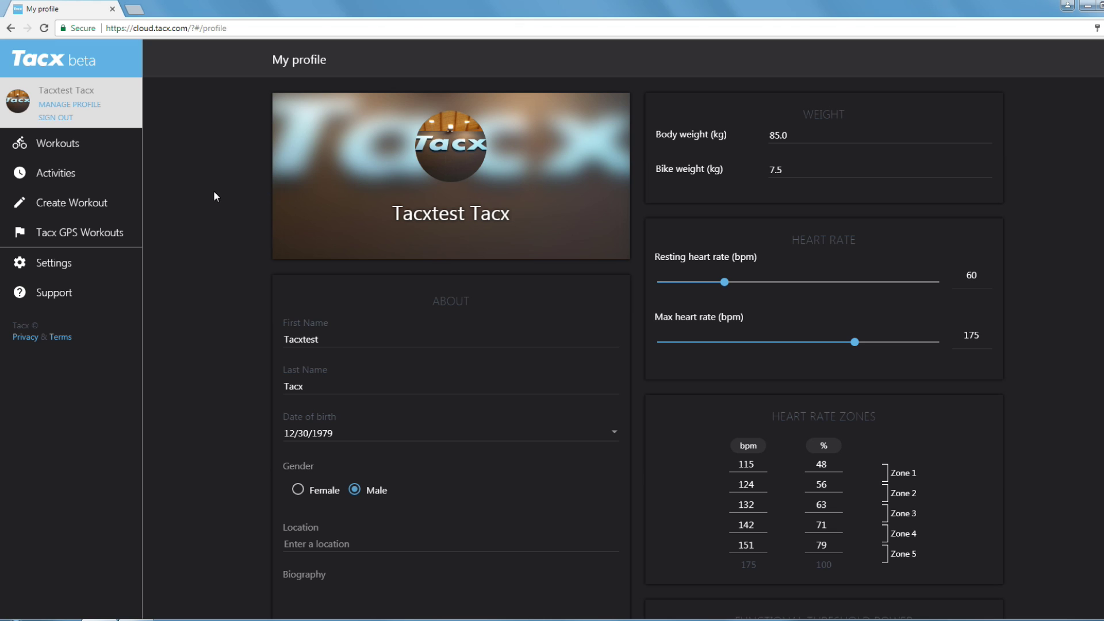
pyautogui.click(92, 202)
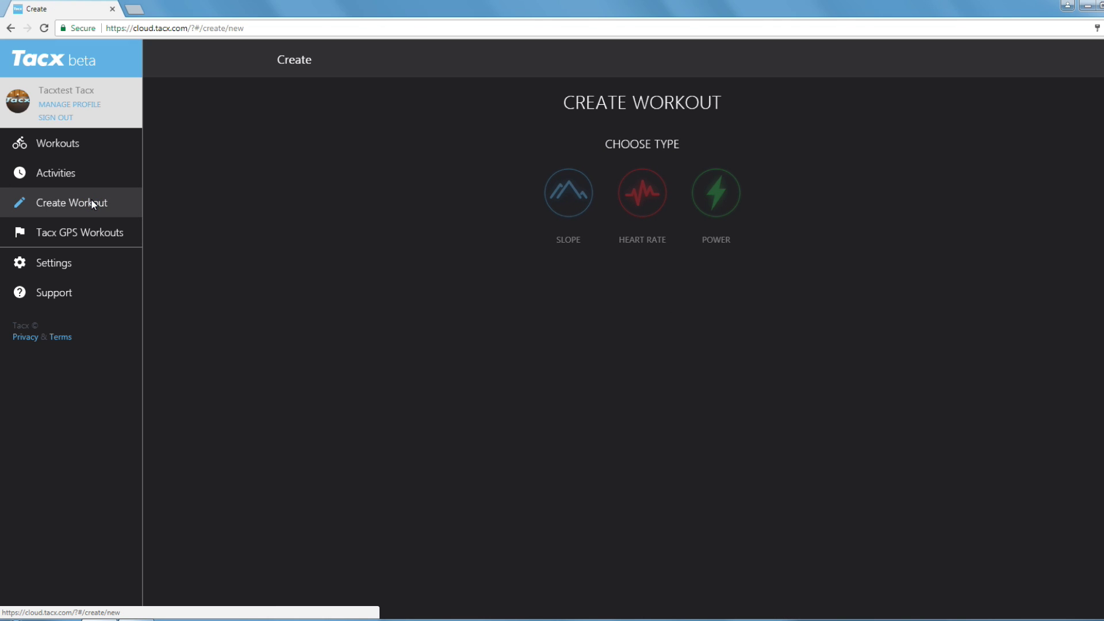
# - Choose a Slope workout with a Time target and continue to the editor
pyautogui.click(553, 214)
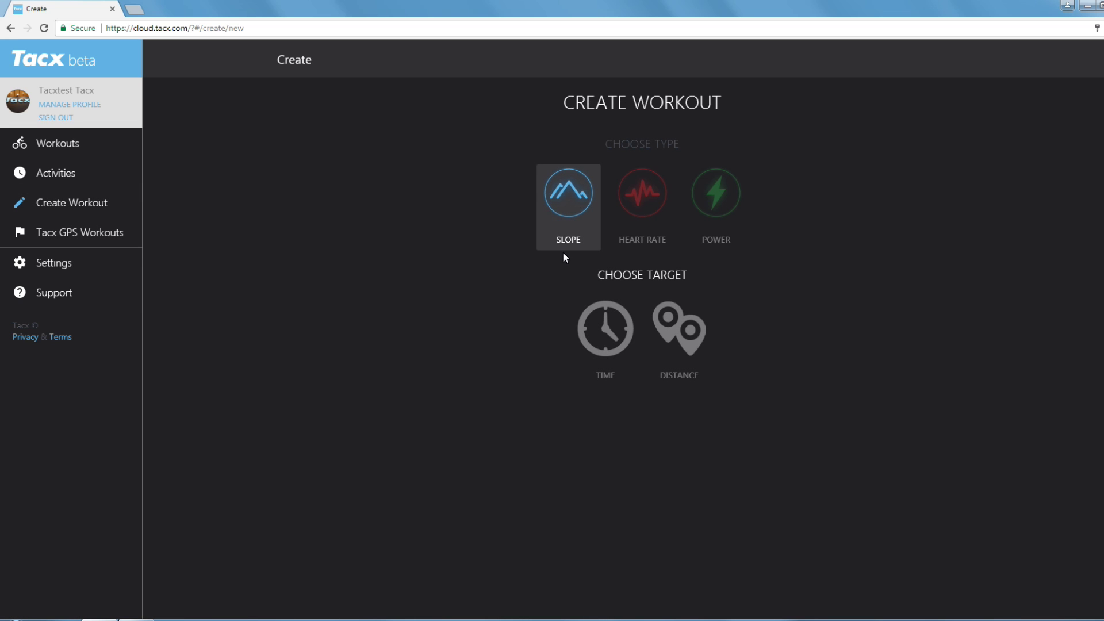
pyautogui.click(602, 330)
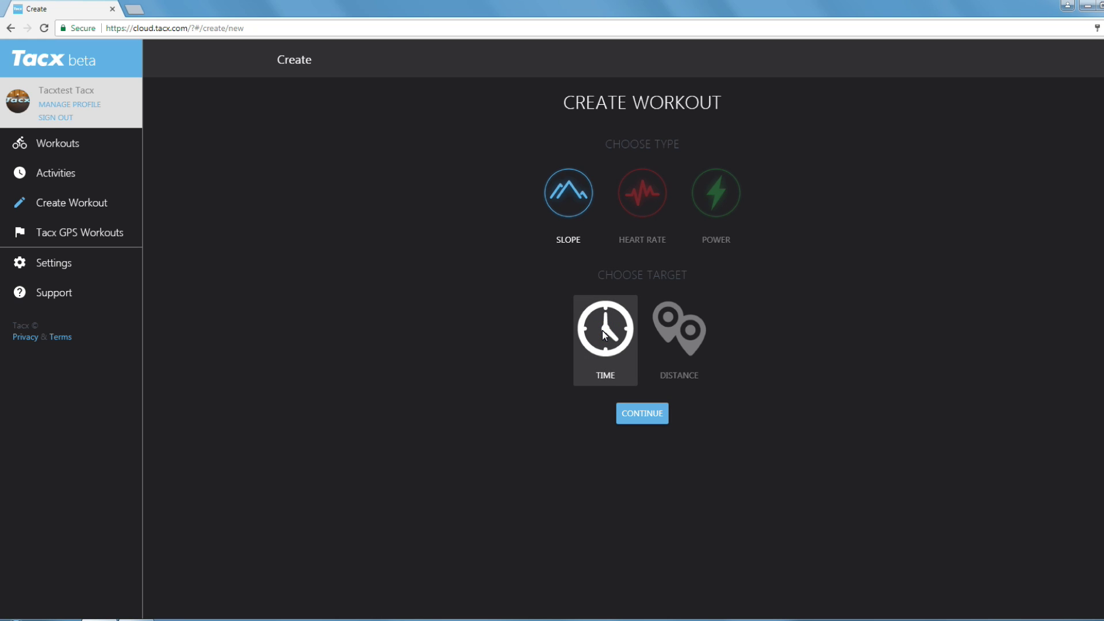
pyautogui.click(643, 412)
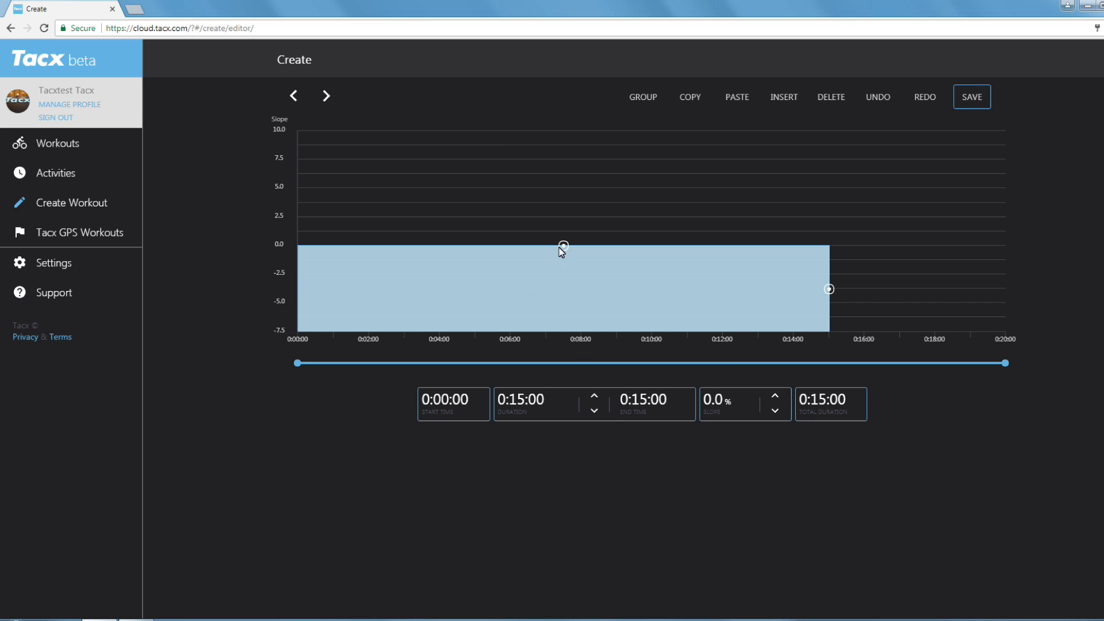
# - Reshape the first block by dragging, then bring its slope back to exactly 0.0%
pyautogui.moveTo(561, 247)
pyautogui.mouseDown()
pyautogui.moveTo(568, 229)
pyautogui.moveTo(564, 254)
pyautogui.moveTo(563, 242)
pyautogui.mouseUp()
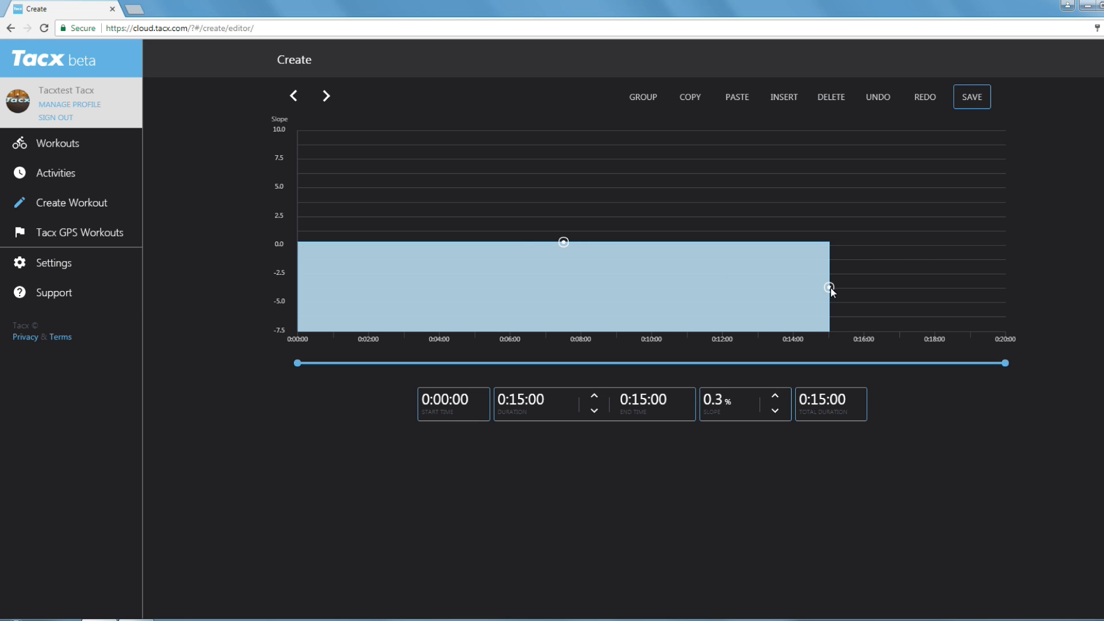
pyautogui.moveTo(828, 288); pyautogui.dragTo(647, 293)
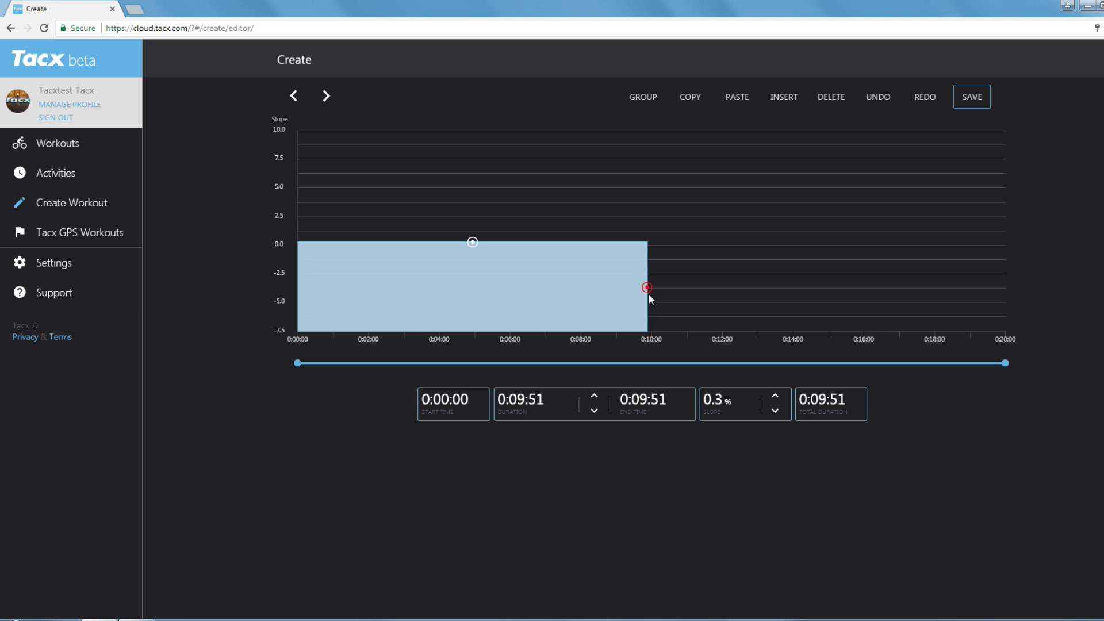
pyautogui.click(776, 408)
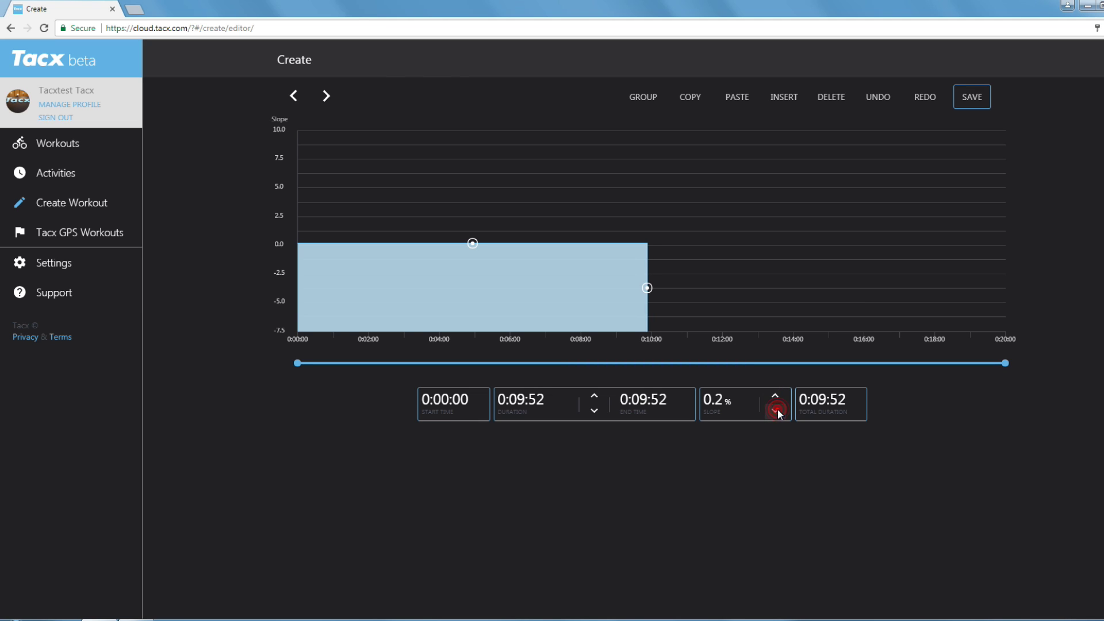
pyautogui.click(776, 408)
pyautogui.click(775, 408)
pyautogui.click(776, 408)
pyautogui.click(775, 397)
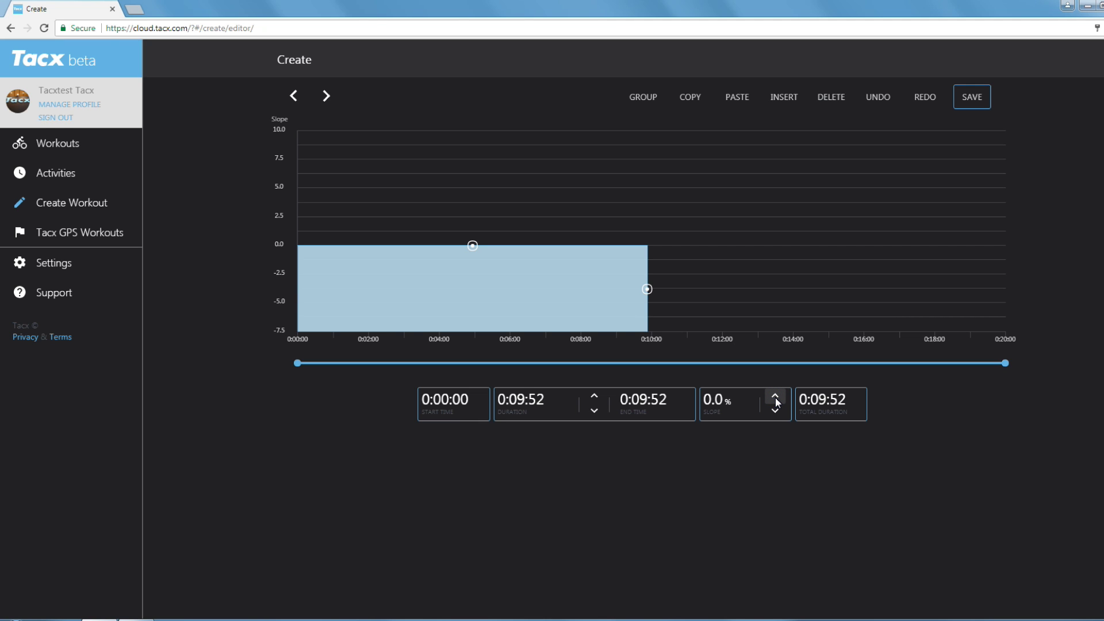
# - Set the first block's duration to exactly 0:10:00 and insert a new block after it
pyautogui.click(595, 396)
pyautogui.click(595, 396)
pyautogui.click(595, 396)
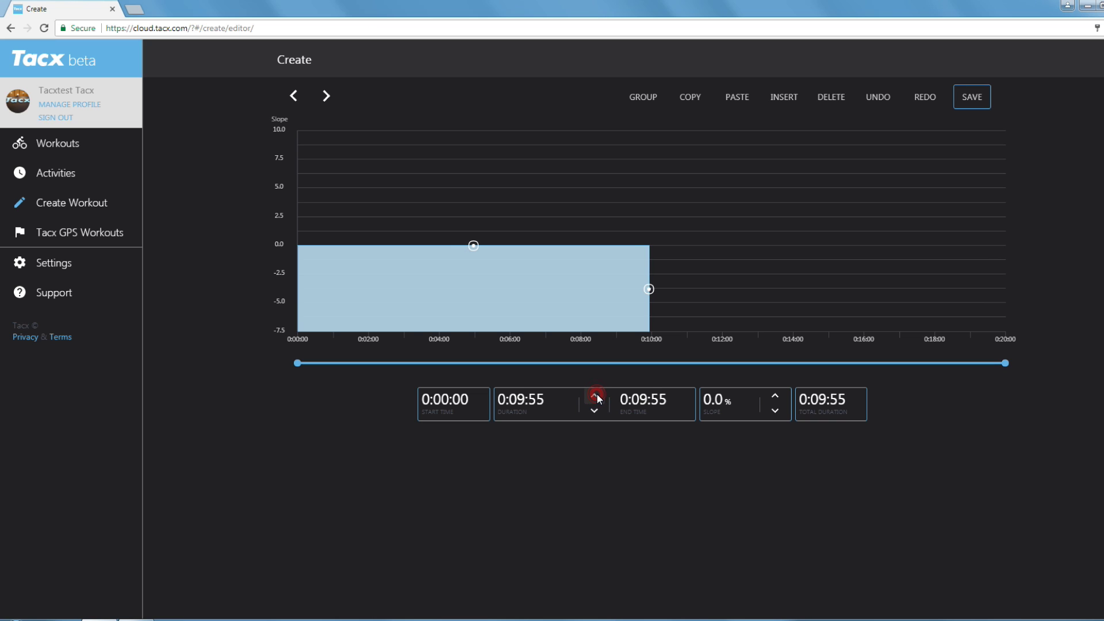
pyautogui.click(595, 396)
pyautogui.click(595, 396)
pyautogui.click(595, 396)
pyautogui.click(595, 396)
pyautogui.click(596, 396)
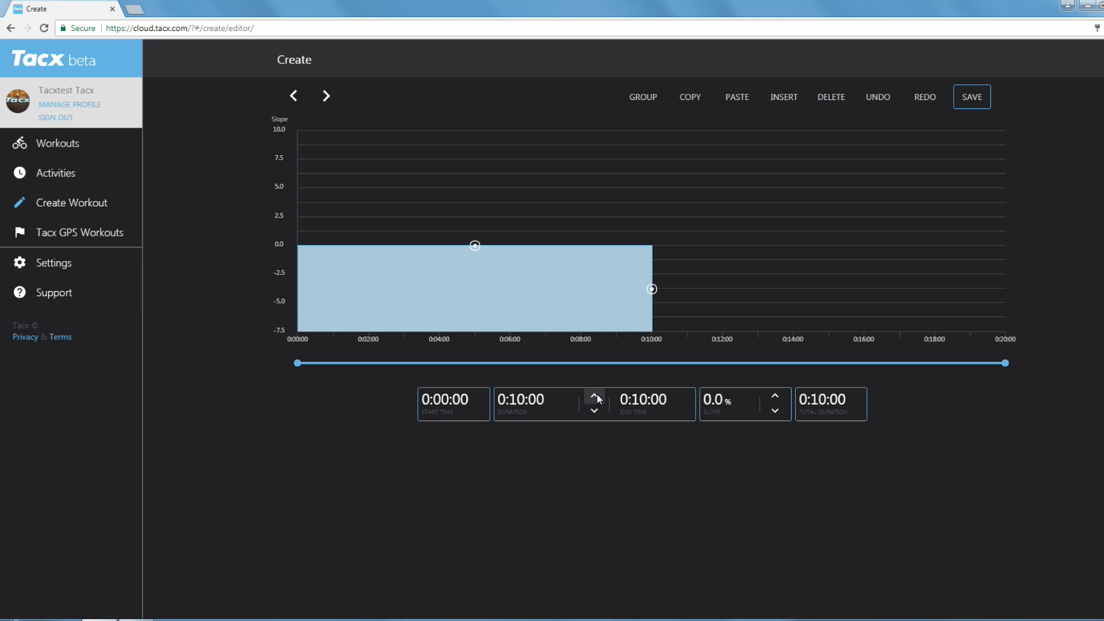
pyautogui.click(776, 98)
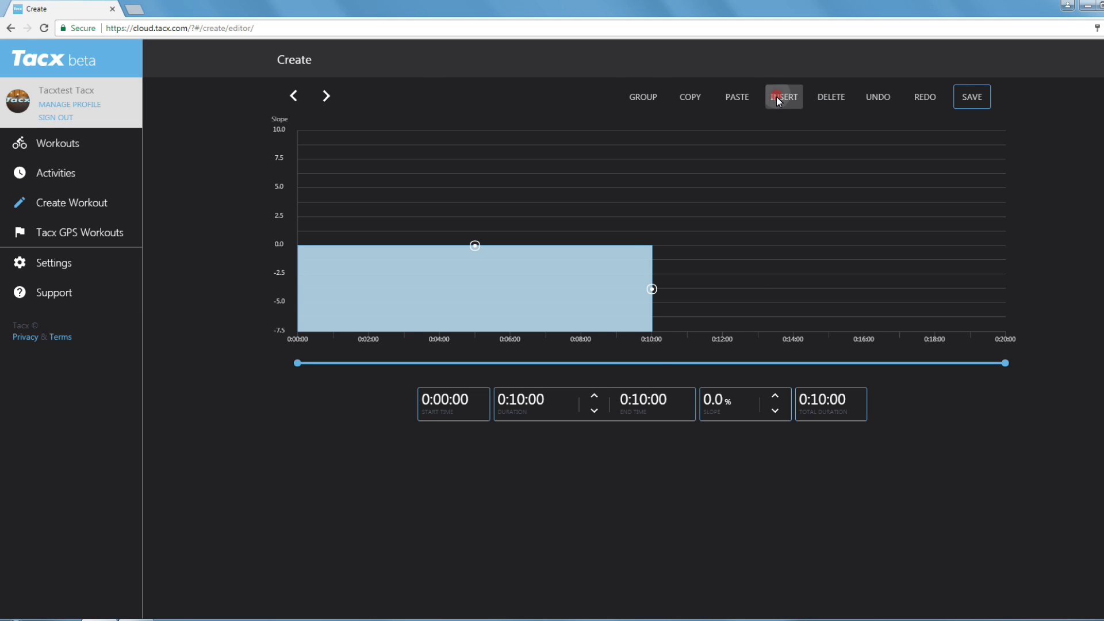
# - Make the second block a 3-minute 1.1% section, then add a 1:22 climb at 7.8%
pyautogui.moveTo(706, 245); pyautogui.dragTo(706, 233)
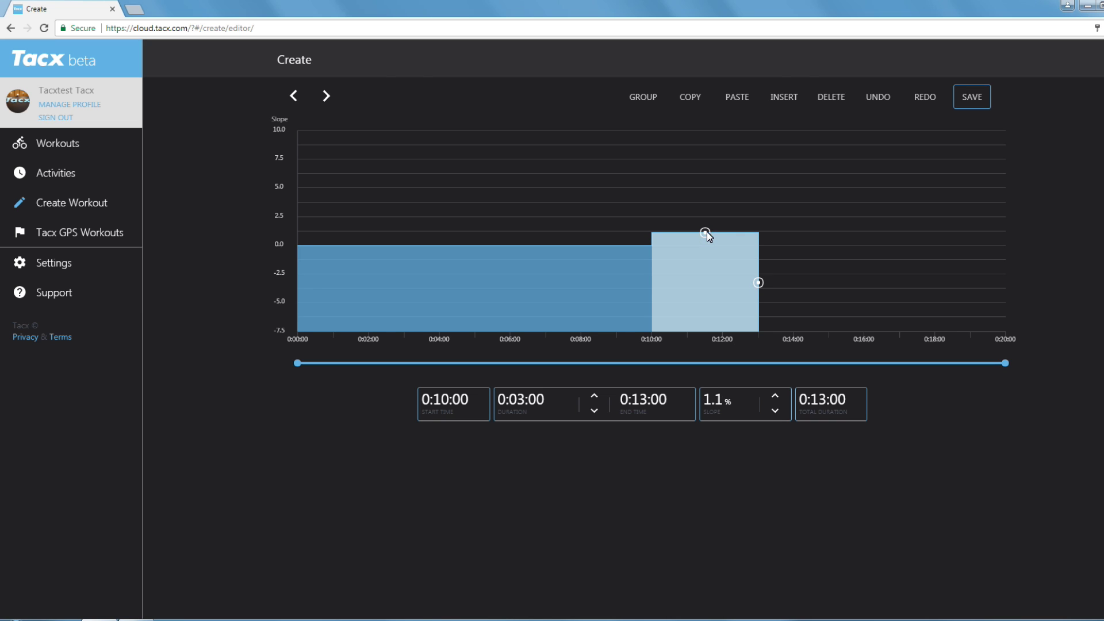
pyautogui.click(783, 97)
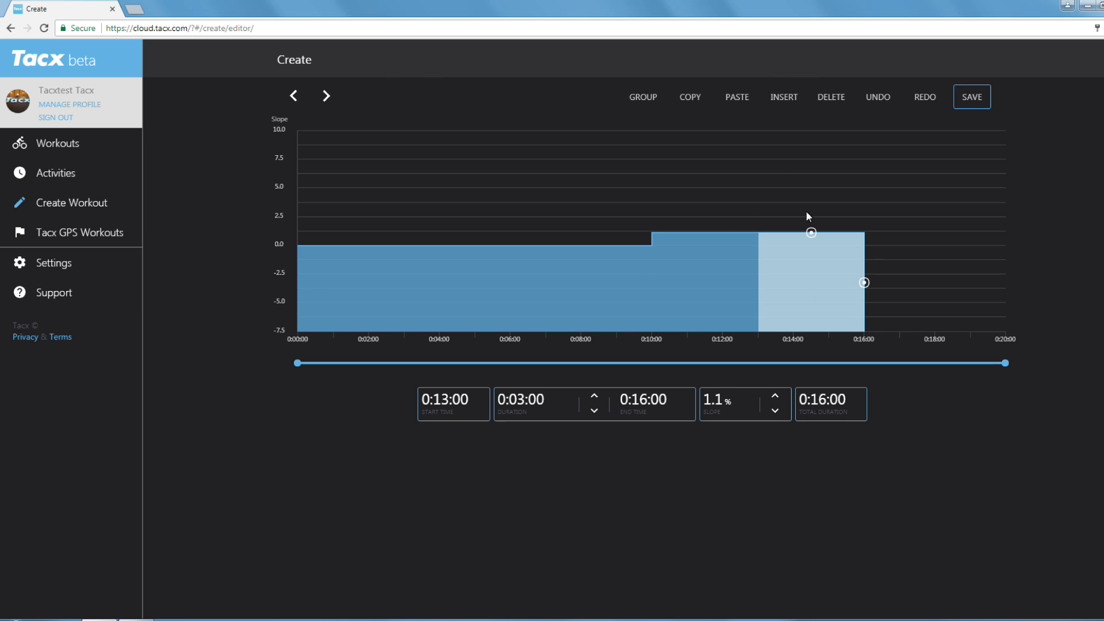
pyautogui.moveTo(810, 231); pyautogui.dragTo(806, 151)
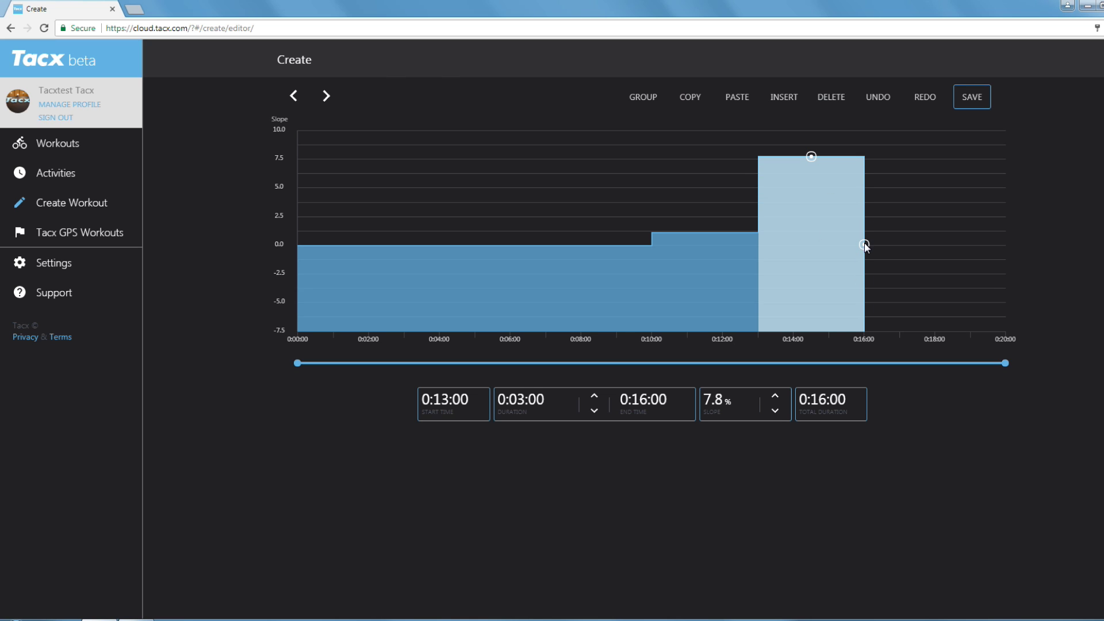
pyautogui.moveTo(864, 244); pyautogui.dragTo(807, 246)
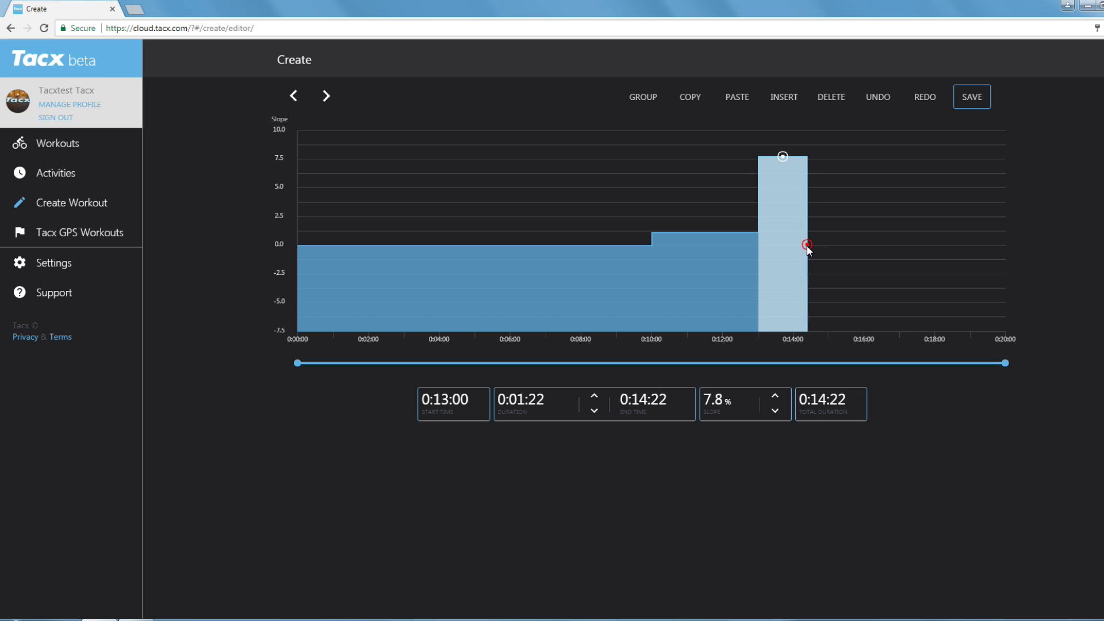
# - Add a final one-minute block at 3.6% slope, bringing the total to 0:15:22
pyautogui.click(781, 99)
pyautogui.moveTo(859, 154); pyautogui.dragTo(847, 203)
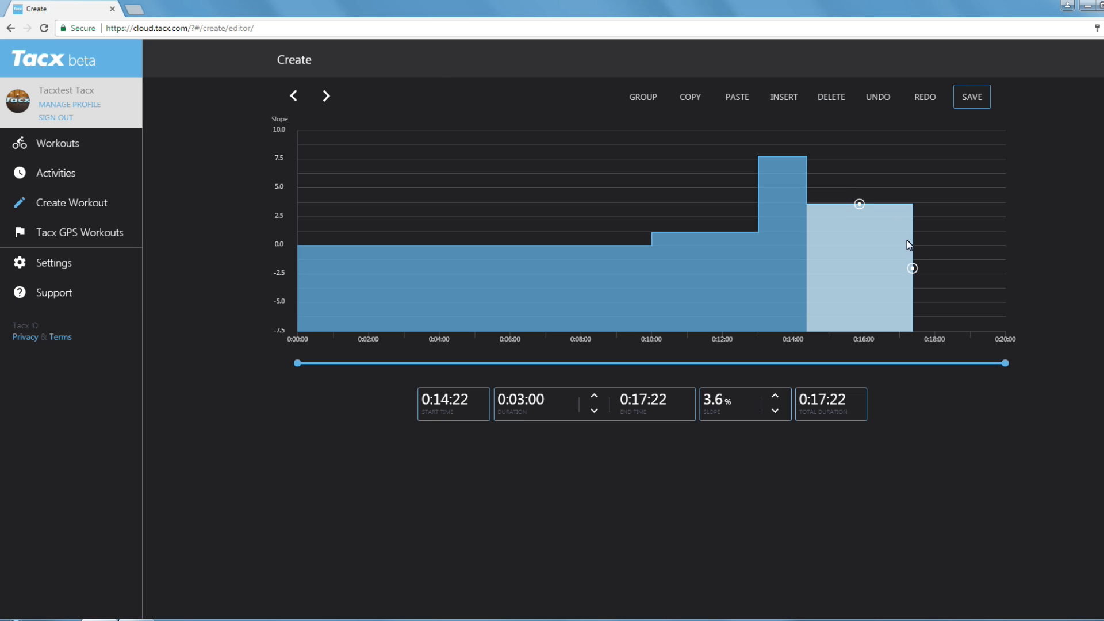
pyautogui.moveTo(912, 269); pyautogui.dragTo(842, 269)
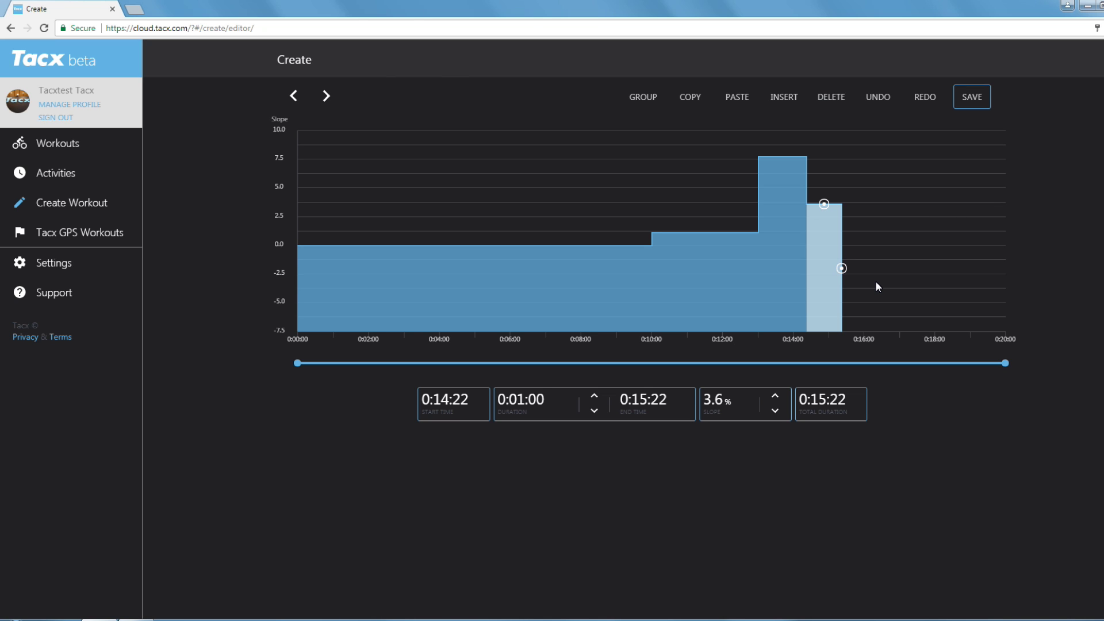
# - Group the 1.1%, climb and 3.6% blocks from 0:10 and paste three copies, totalling 0:31:28
pyautogui.click(695, 282)
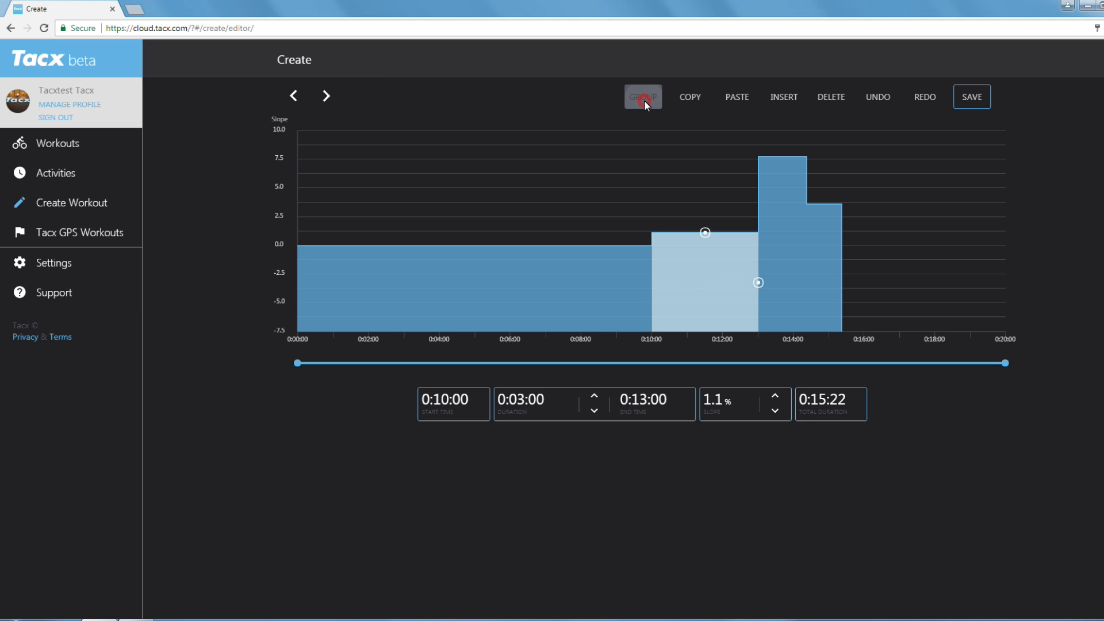
pyautogui.click(824, 262)
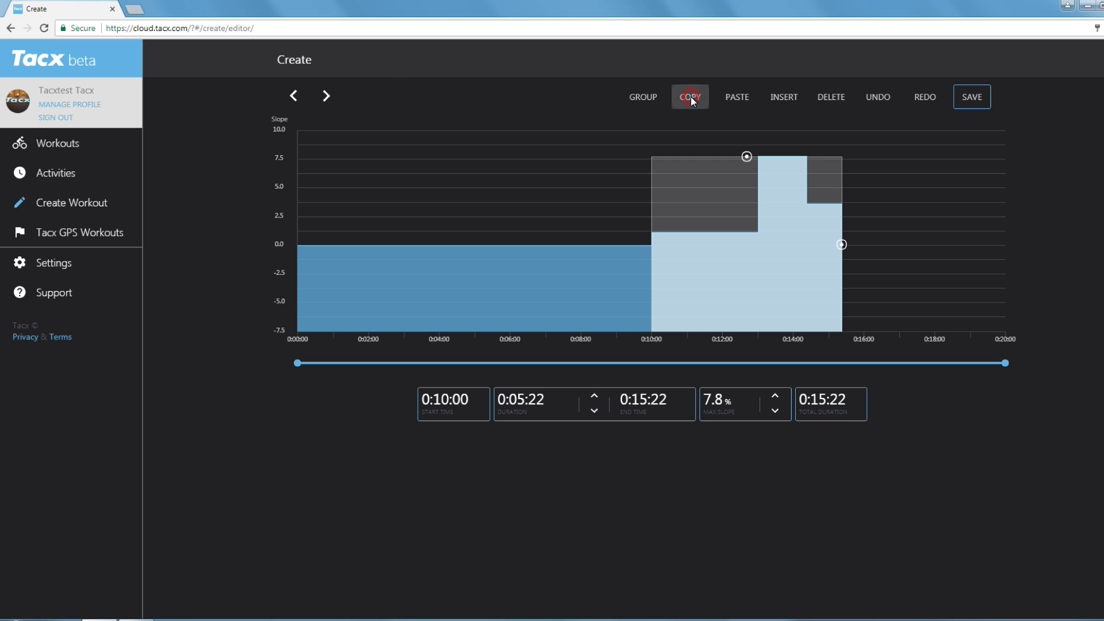
pyautogui.click(745, 99)
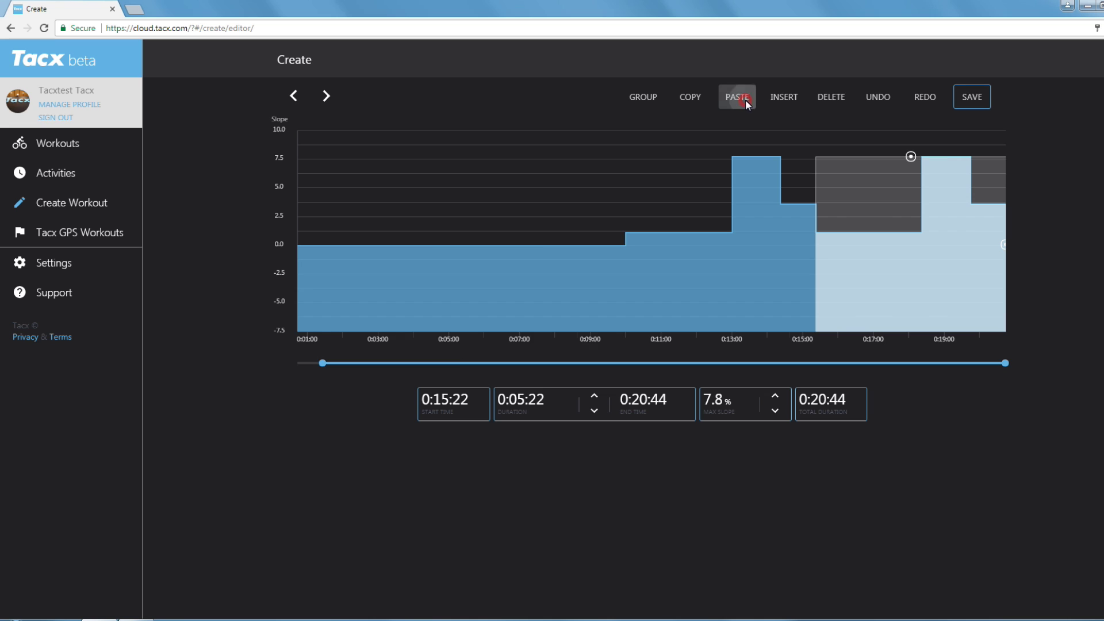
pyautogui.click(745, 99)
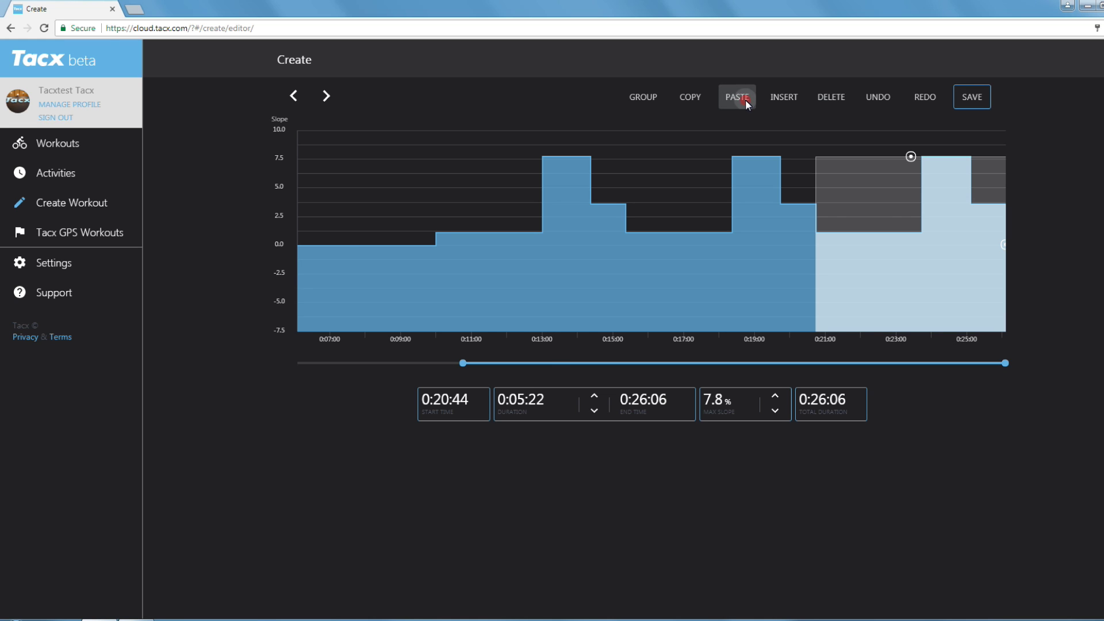
pyautogui.click(745, 100)
pyautogui.moveTo(1004, 368)
pyautogui.mouseDown()
pyautogui.moveTo(954, 363)
pyautogui.moveTo(1009, 361)
pyautogui.mouseUp()
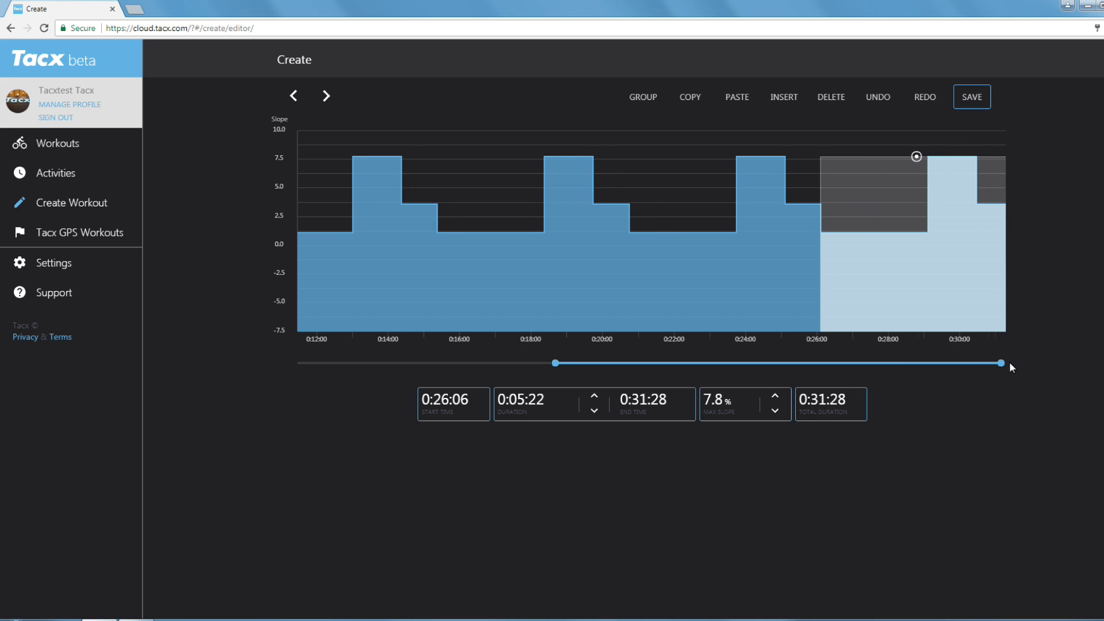
pyautogui.moveTo(555, 363)
pyautogui.mouseDown()
pyautogui.moveTo(658, 364)
pyautogui.moveTo(361, 367)
pyautogui.mouseUp()
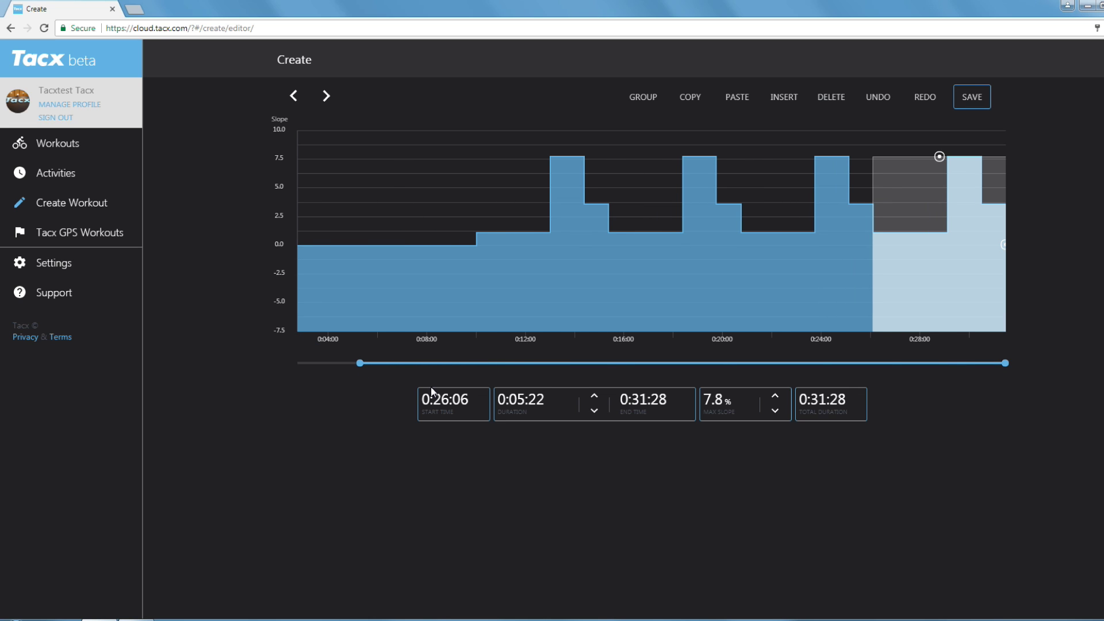
# - Save the interval workout to Tacx Cloud under the title 'demo'
pyautogui.click(978, 101)
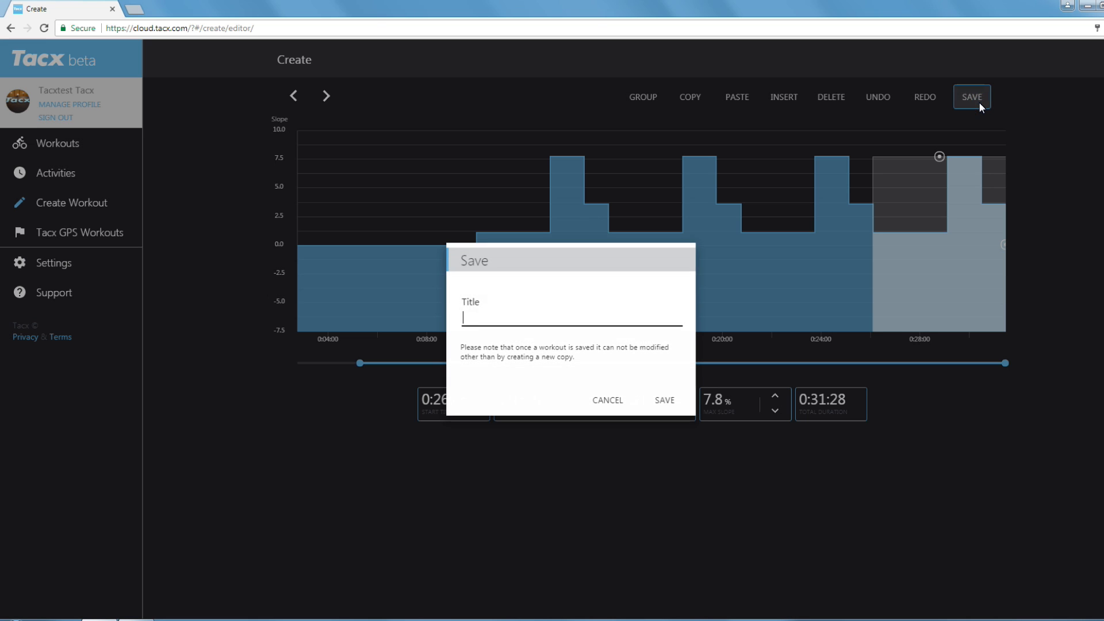
pyautogui.write('demo')
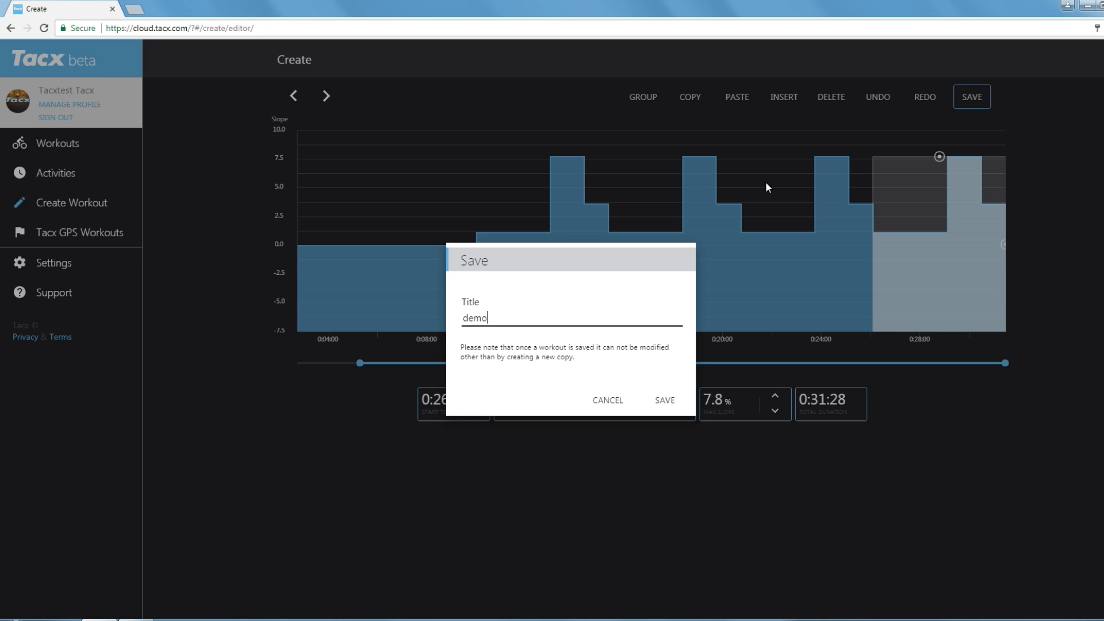
pyautogui.click(666, 401)
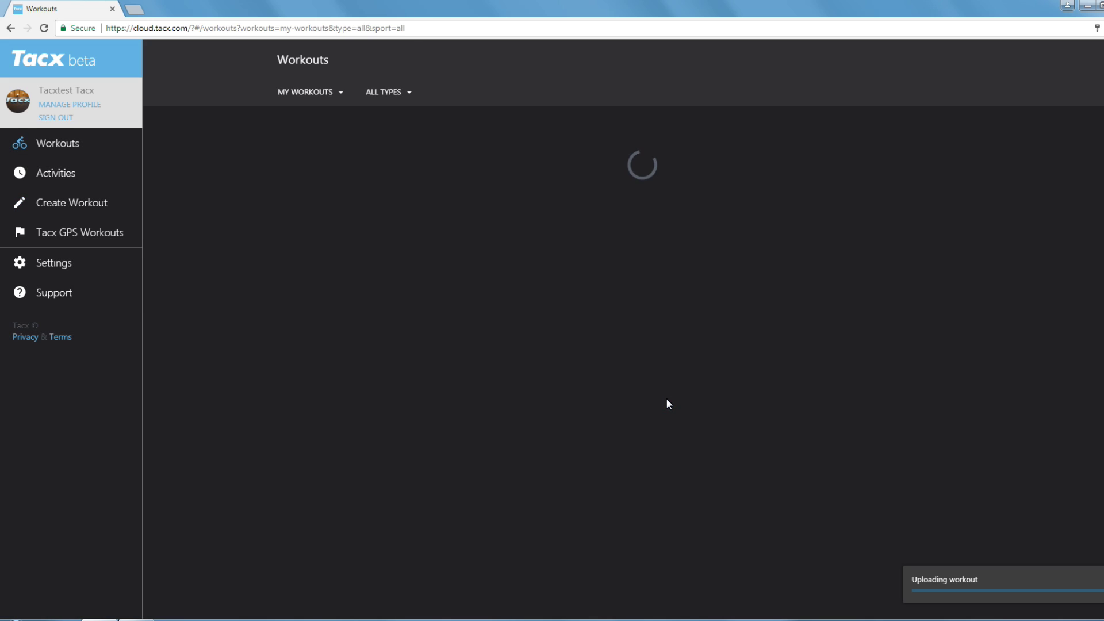